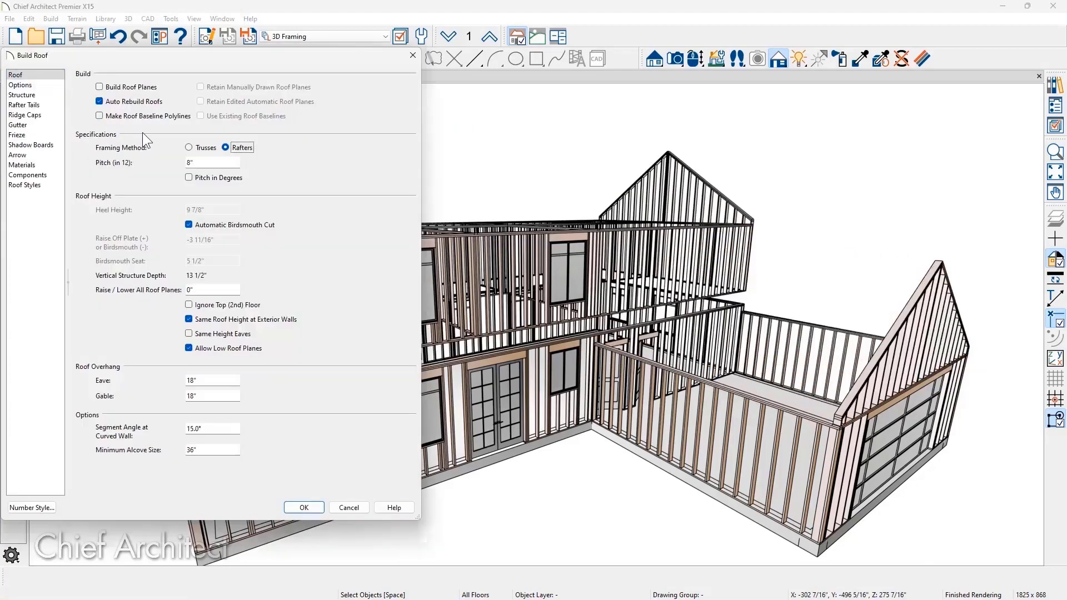
# Set the roof framing method to Trusses and enable Automatically Build Roof Framing.
pyautogui.click(185, 147)
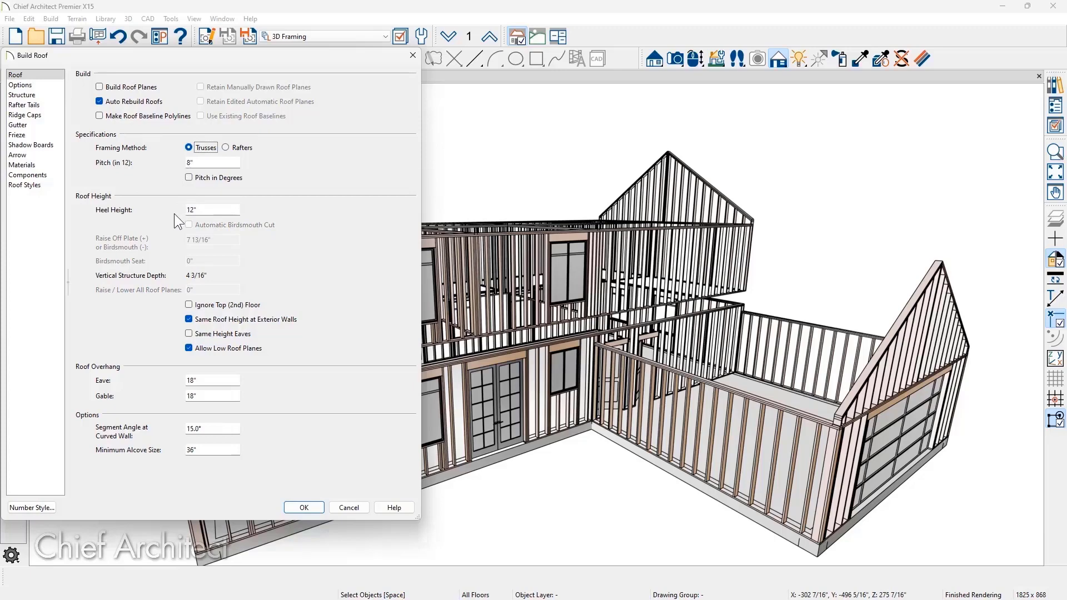
pyautogui.click(52, 95)
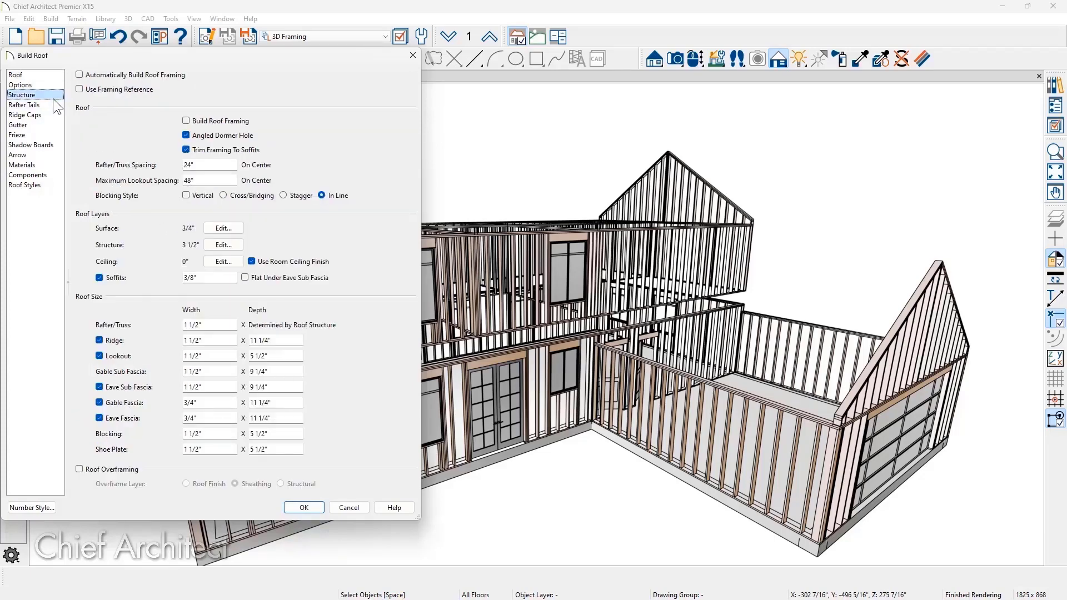
pyautogui.click(79, 76)
# Build the roof trusses, orbit the 3D view to inspect them, and open a framed wall's specification.
pyautogui.click(289, 507)
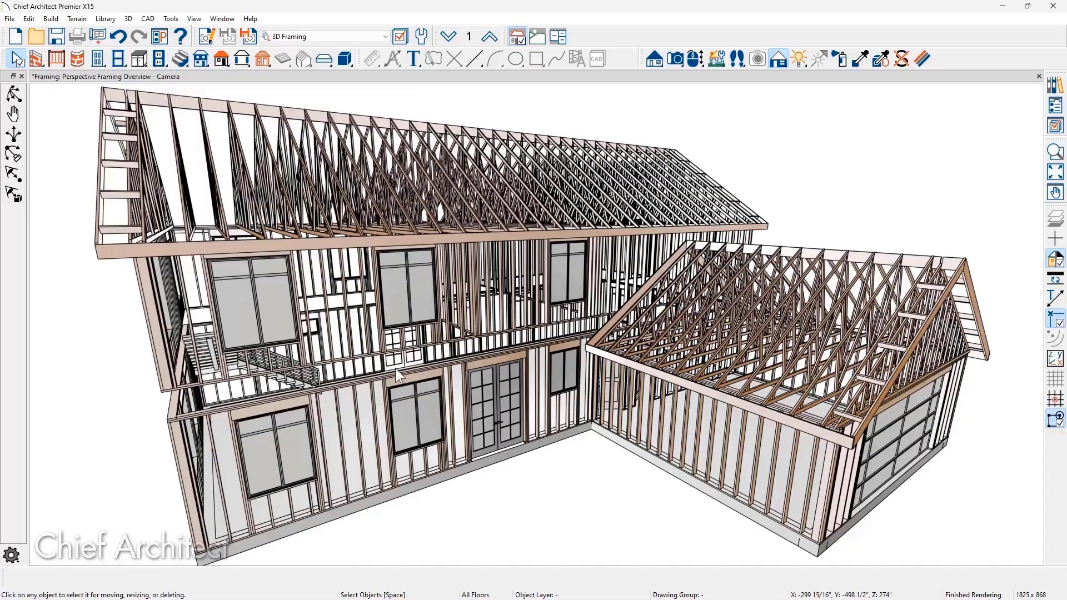
pyautogui.moveTo(595, 431); pyautogui.dragTo(633, 477, button='middle')
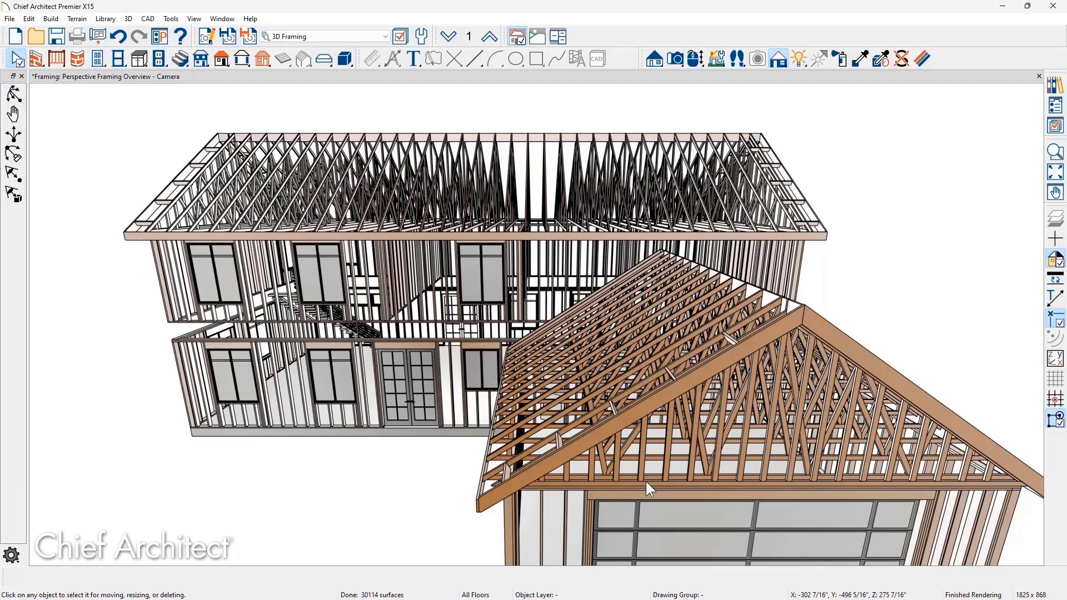
pyautogui.doubleClick(646, 481)
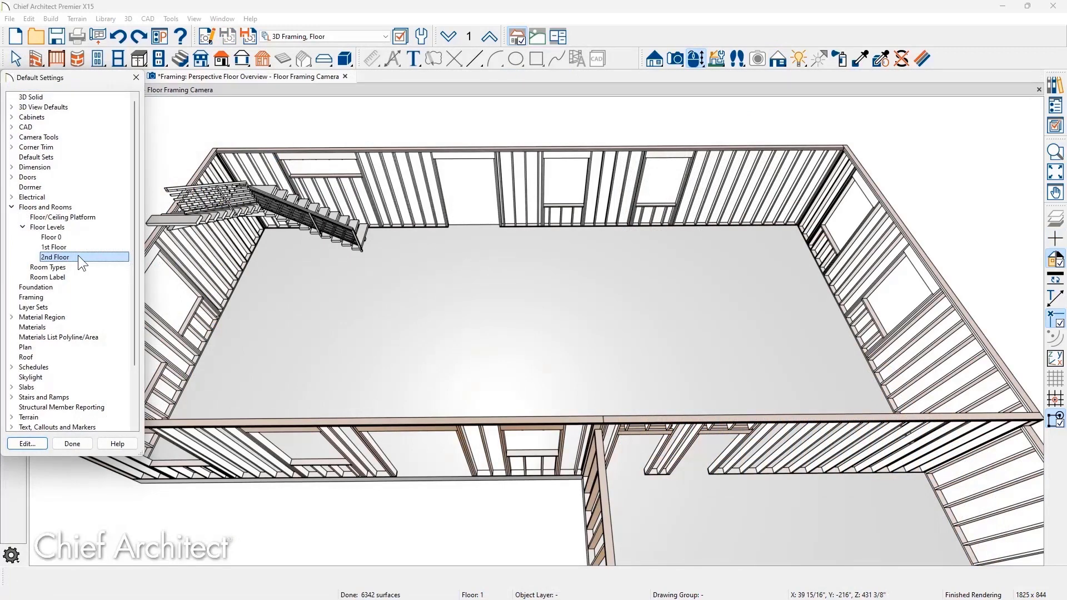
# Confirm the 2nd Floor Defaults floor structure uses Truss framing.
pyautogui.doubleClick(78, 257)
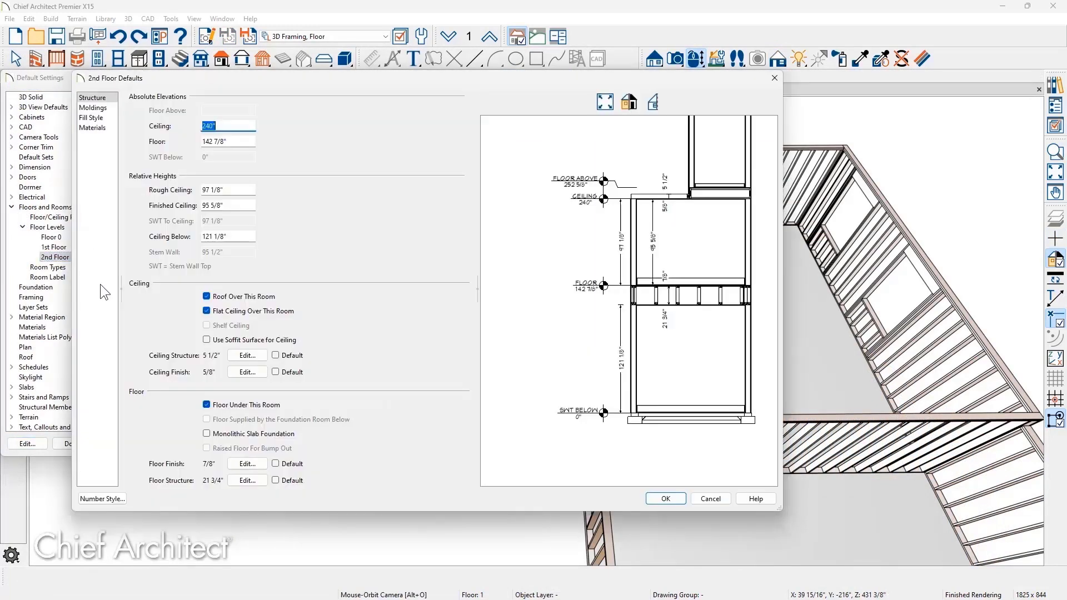
pyautogui.click(247, 481)
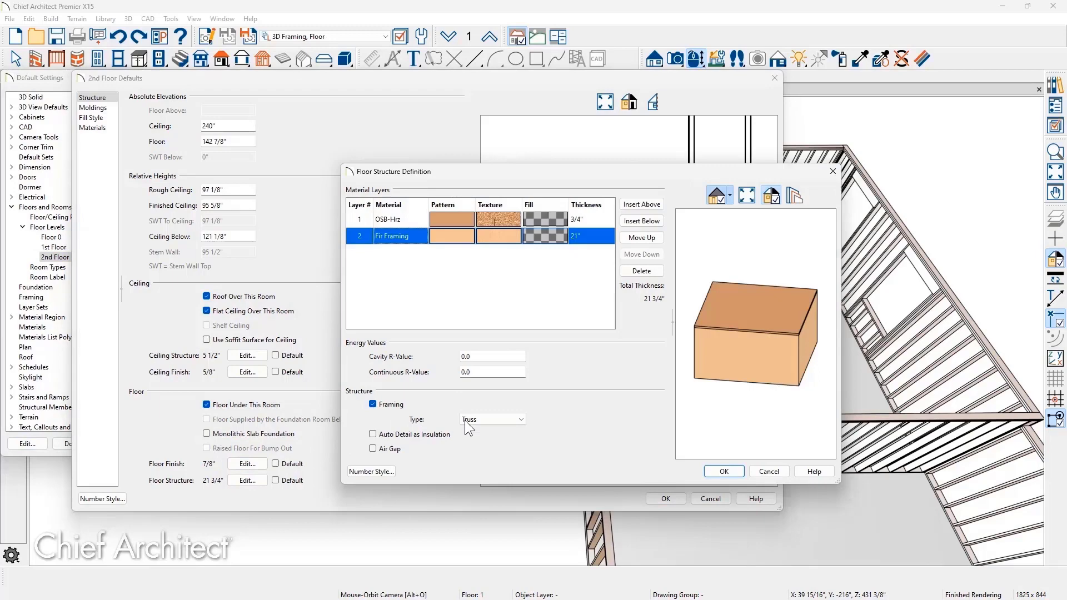
pyautogui.click(501, 419)
pyautogui.click(502, 419)
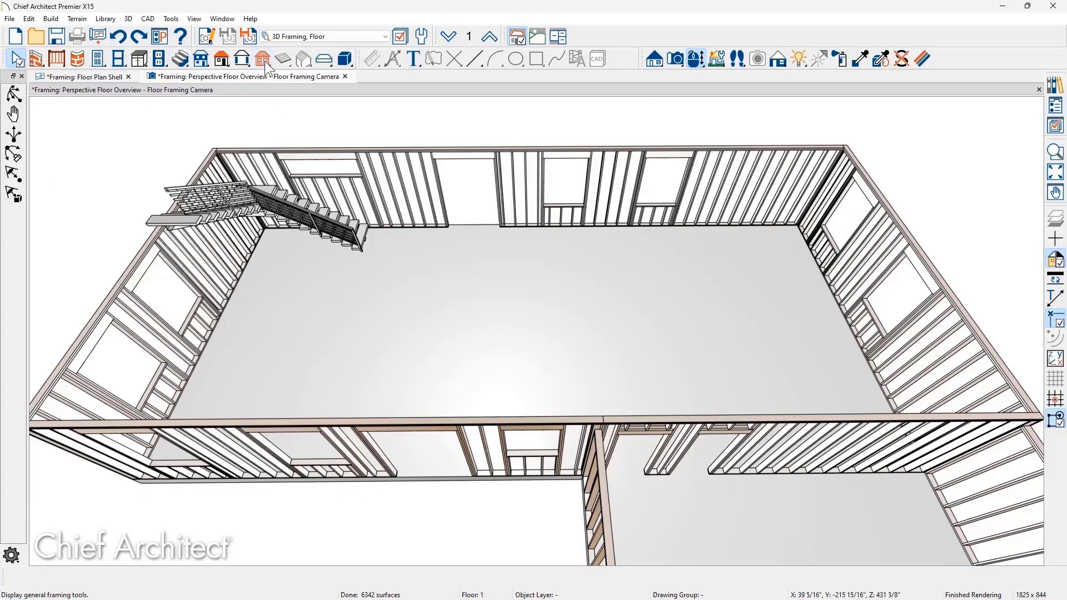
# Enable automatic floor and ceiling framing and build floor framing for the 2nd floor subfloor.
pyautogui.click(265, 60)
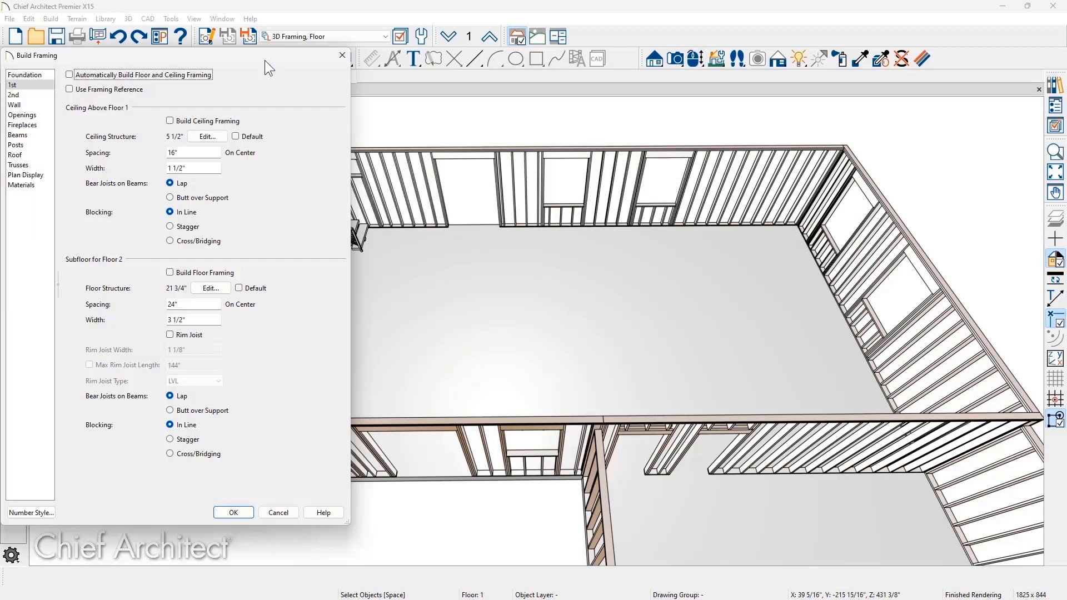
pyautogui.click(201, 73)
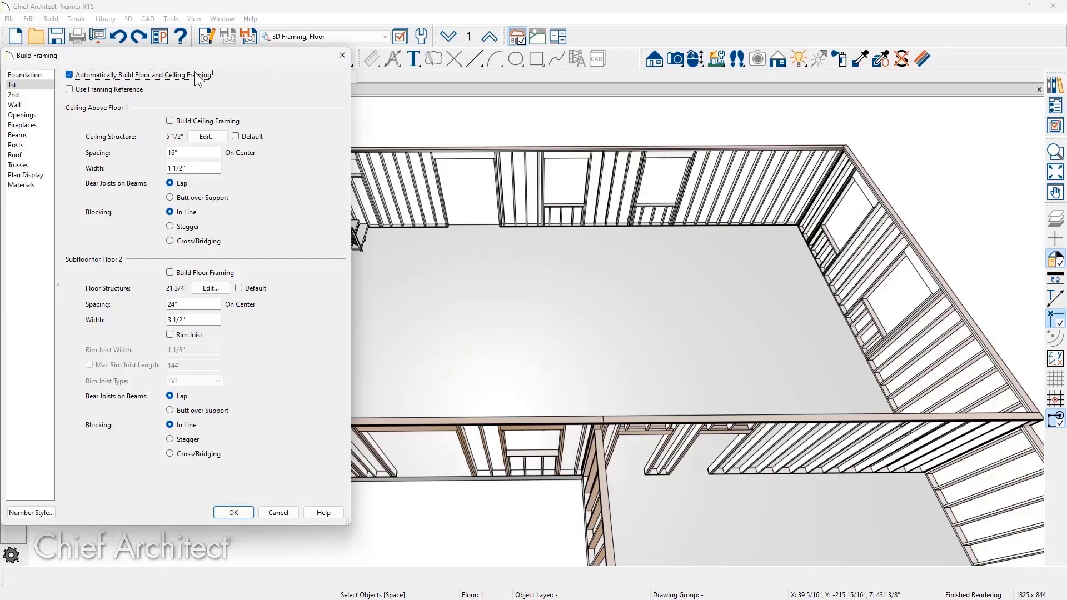
pyautogui.click(169, 272)
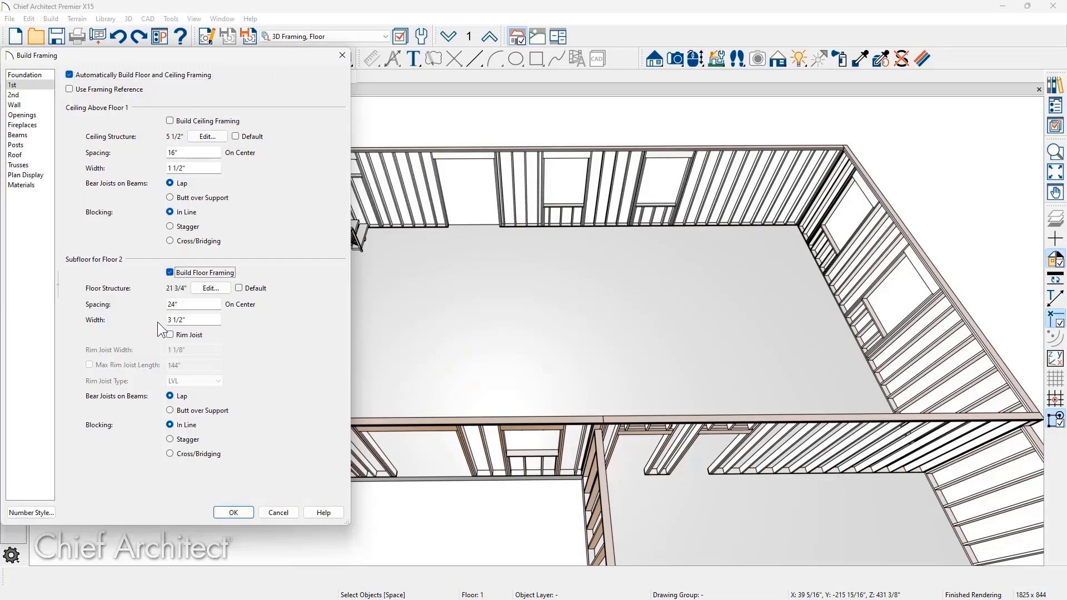
pyautogui.click(222, 516)
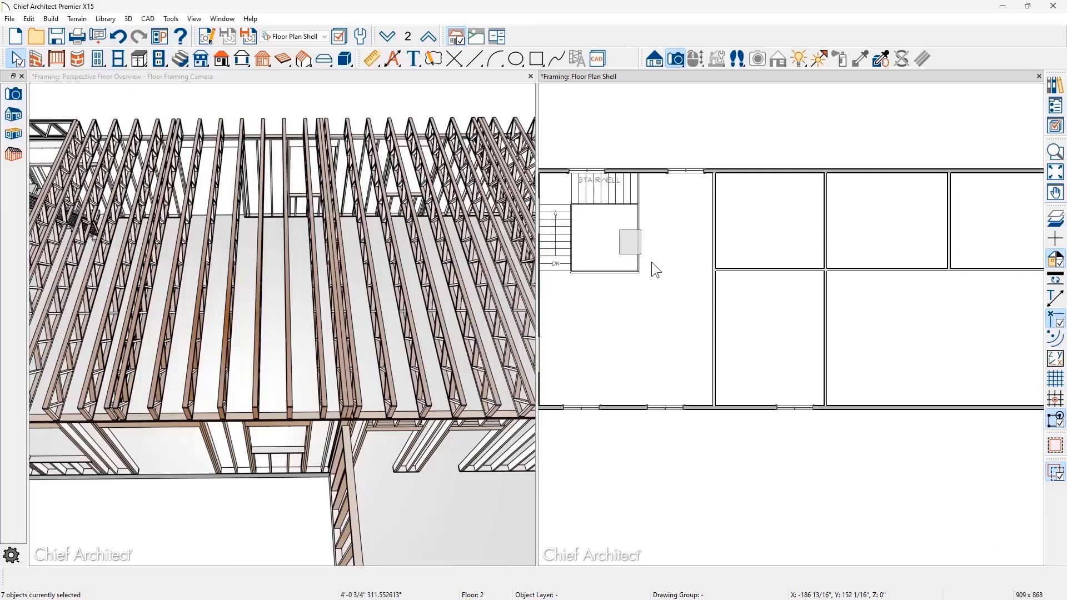
# Turn off Insert Floor Framing Below for the box-selected 2nd floor walls.
pyautogui.moveTo(652, 263); pyautogui.dragTo(966, 331)
pyautogui.press('e')
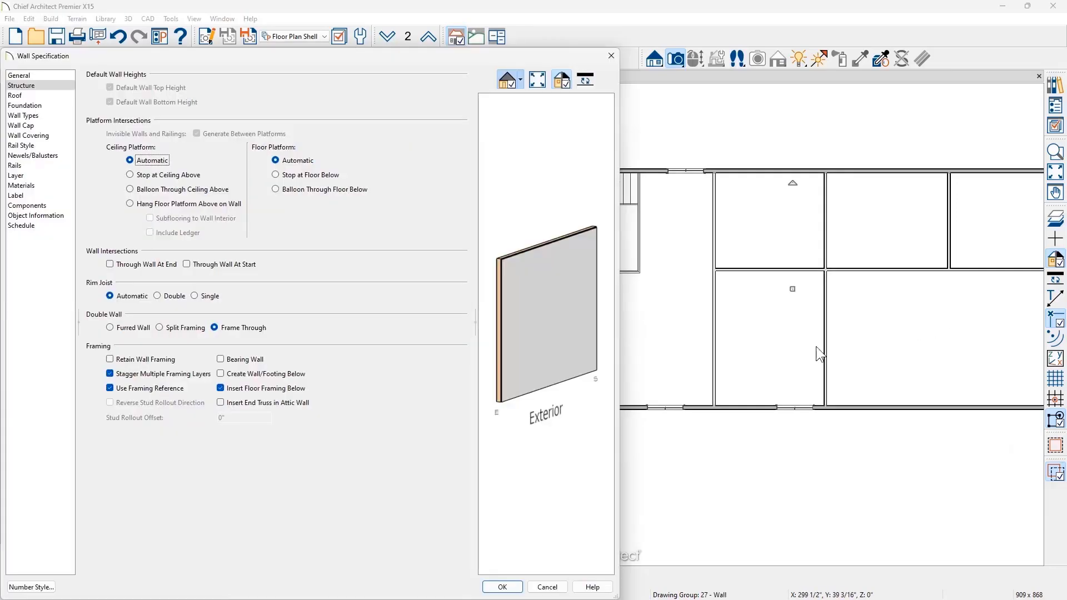
pyautogui.click(221, 388)
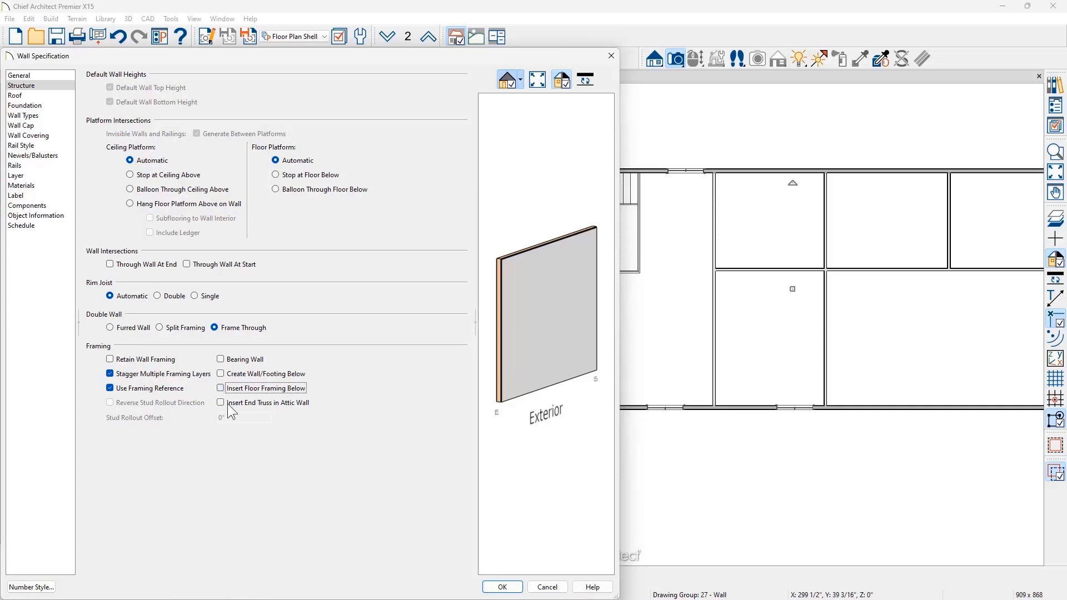
pyautogui.click(500, 587)
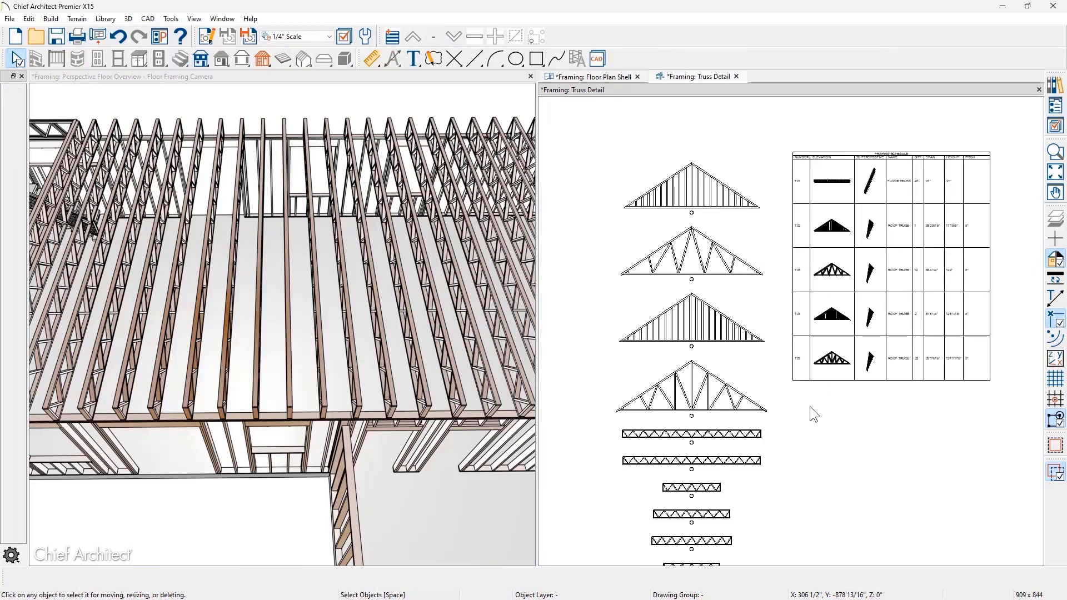
# Select the 3D Perspective and Elevation columns in the framing schedule's specification.
pyautogui.doubleClick(846, 375)
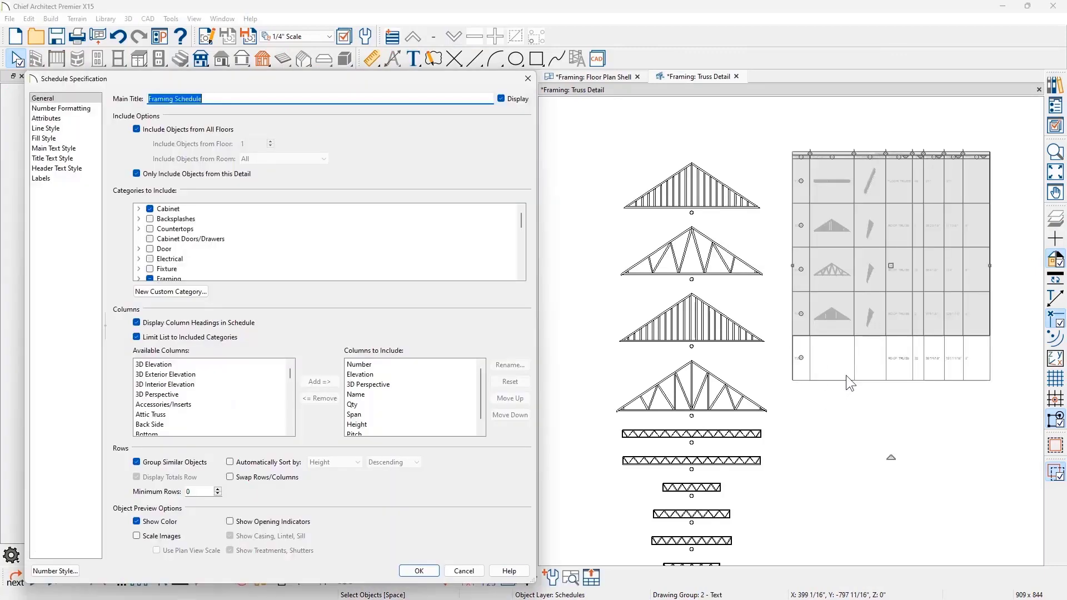
pyautogui.click(416, 383)
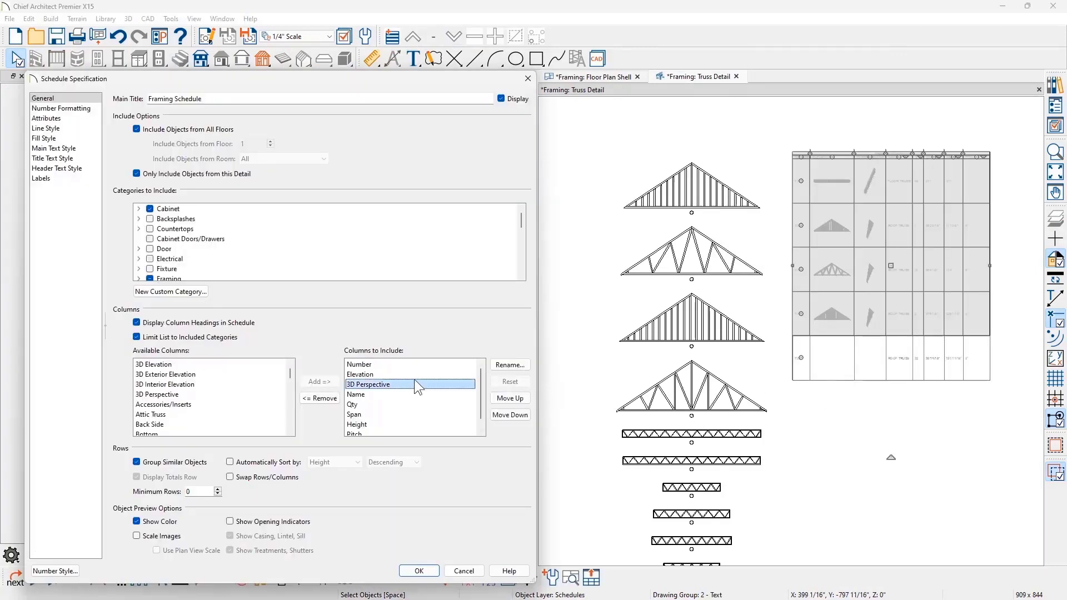
pyautogui.keyDown('shift'); pyautogui.click(395, 375); pyautogui.keyUp('shift')
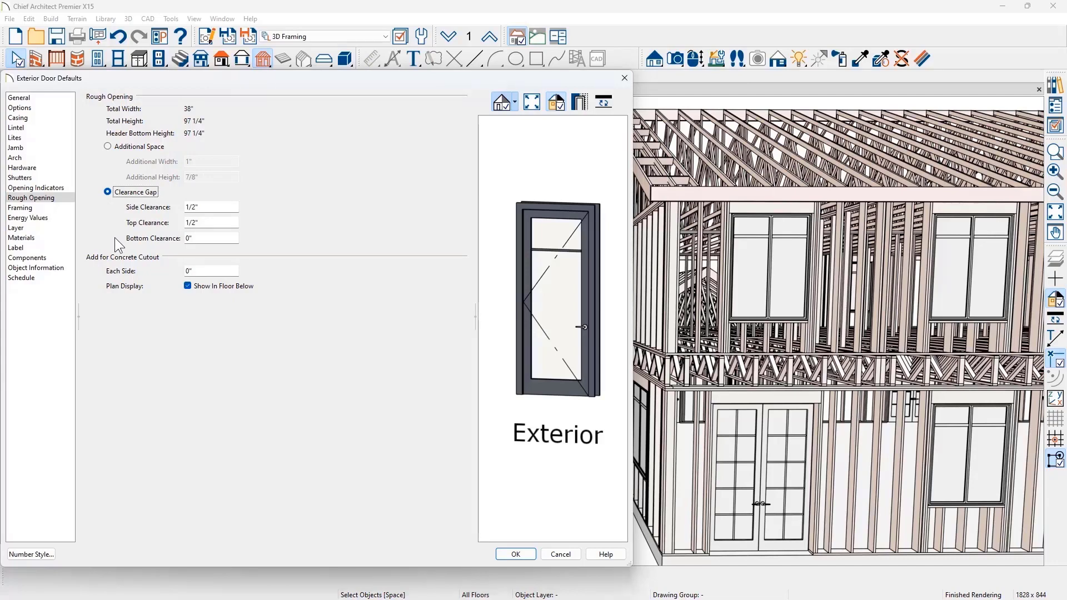
# Use Additional Space instead of Clearance Gap for exterior door rough openings.
pyautogui.click(108, 147)
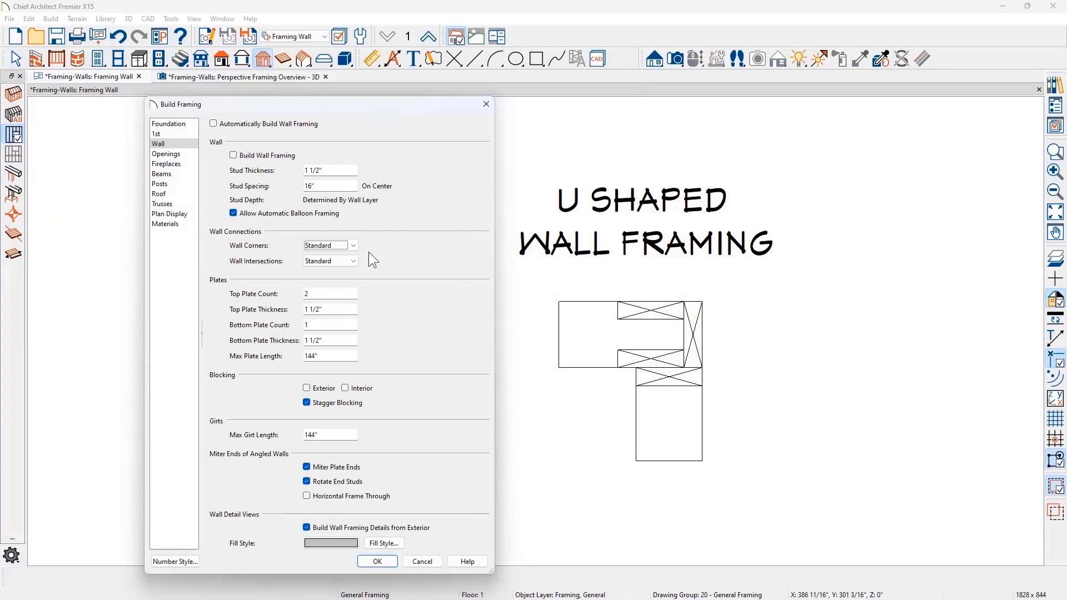
# Set Wall Corners to U-Shaped in the Build Framing wall settings.
pyautogui.click(354, 246)
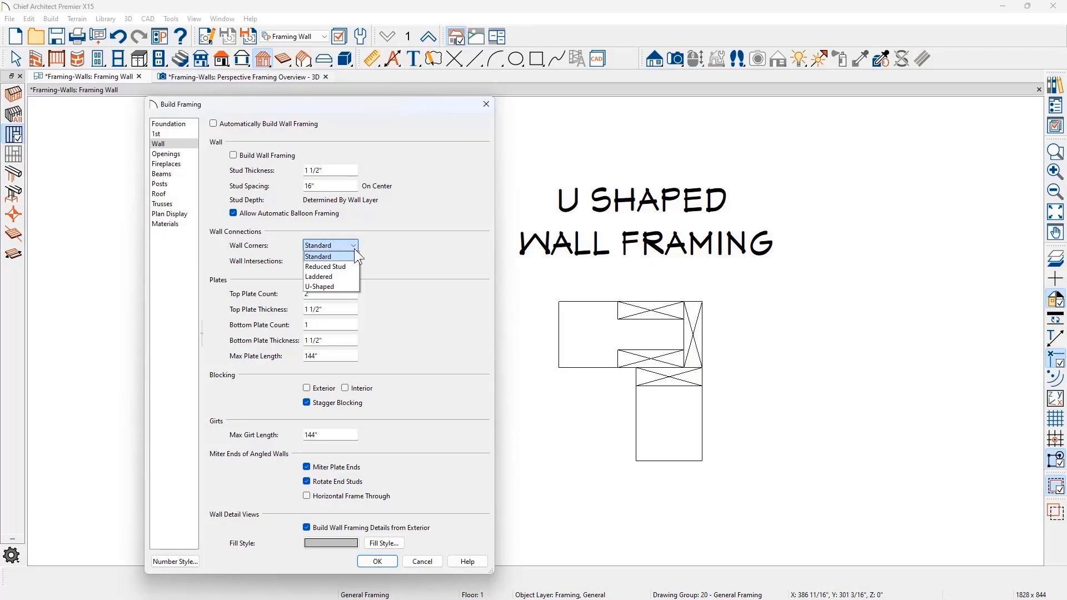
pyautogui.click(355, 286)
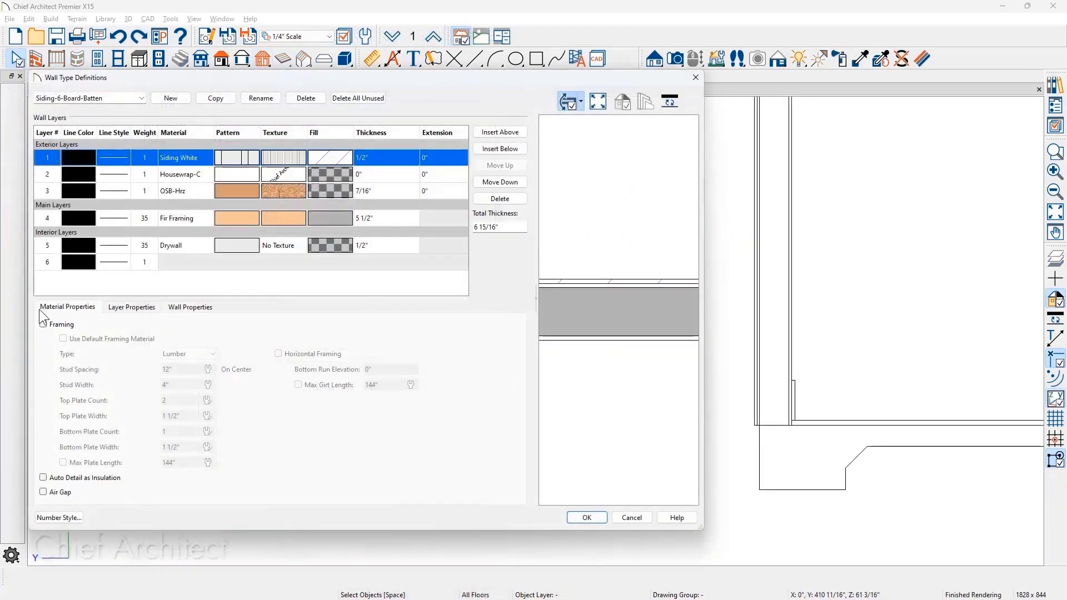
# Set Extend Layer to 3 for the three exterior Siding-6-Board-Batten layers.
pyautogui.click(190, 308)
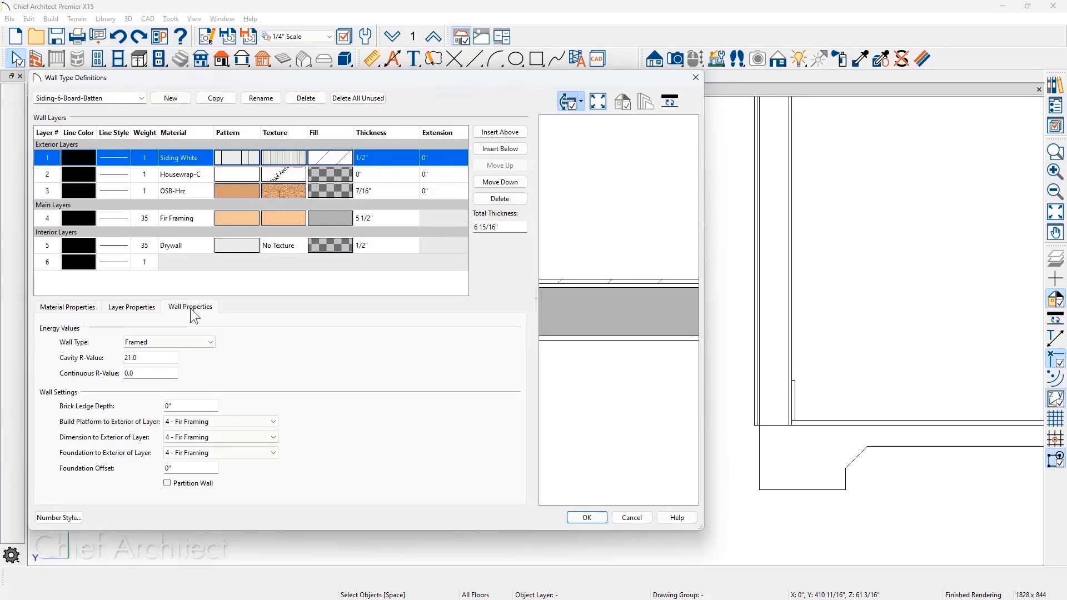
pyautogui.click(128, 309)
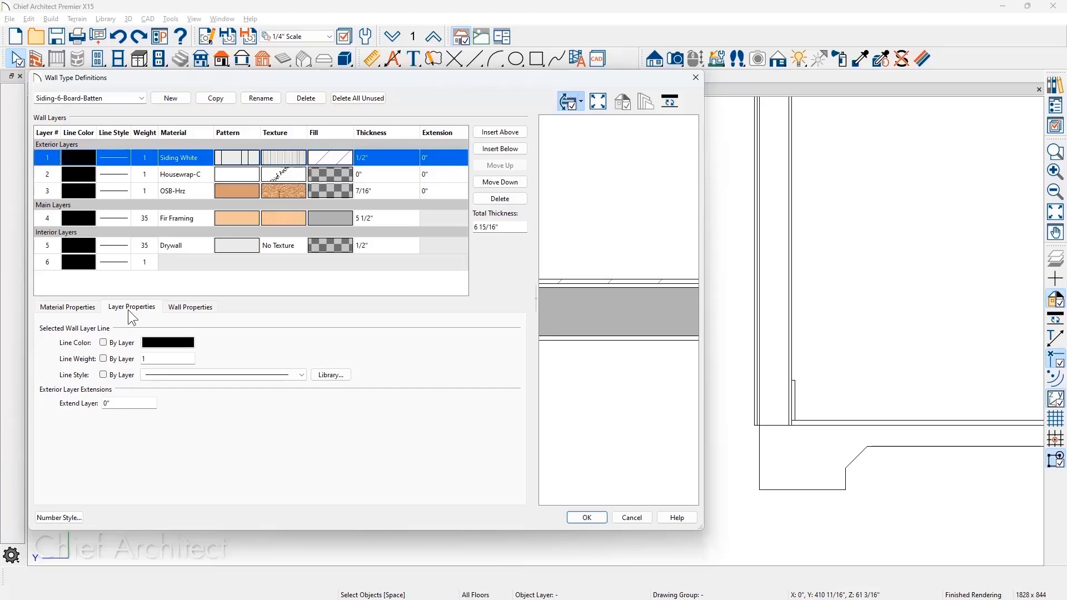
pyautogui.keyDown('shift'); pyautogui.click(172, 191); pyautogui.keyUp('shift')
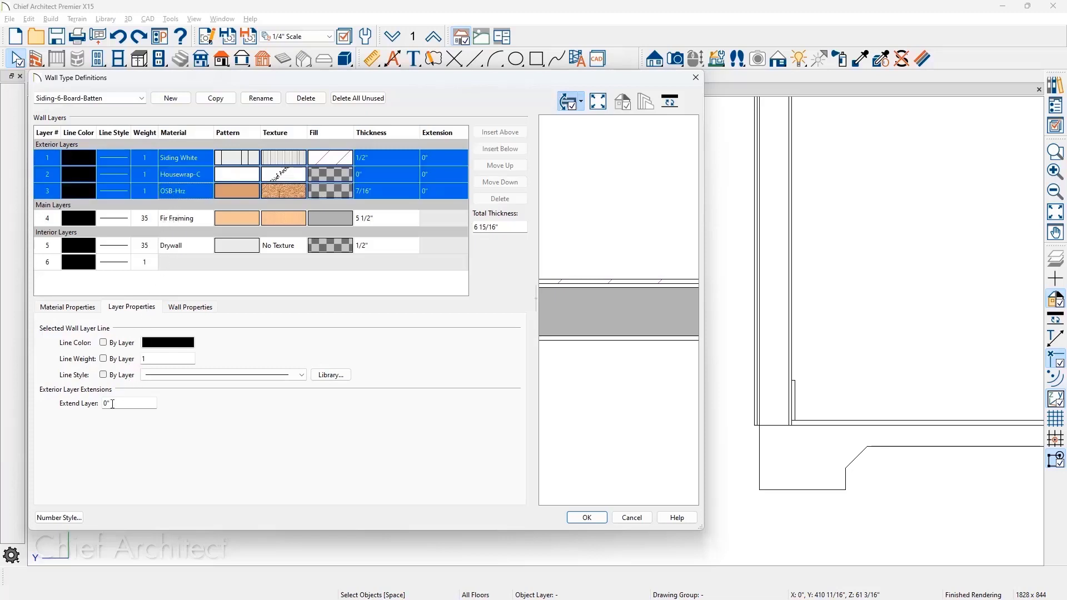
pyautogui.moveTo(110, 404); pyautogui.dragTo(98, 404)
pyautogui.write('3')
pyautogui.press('Return')
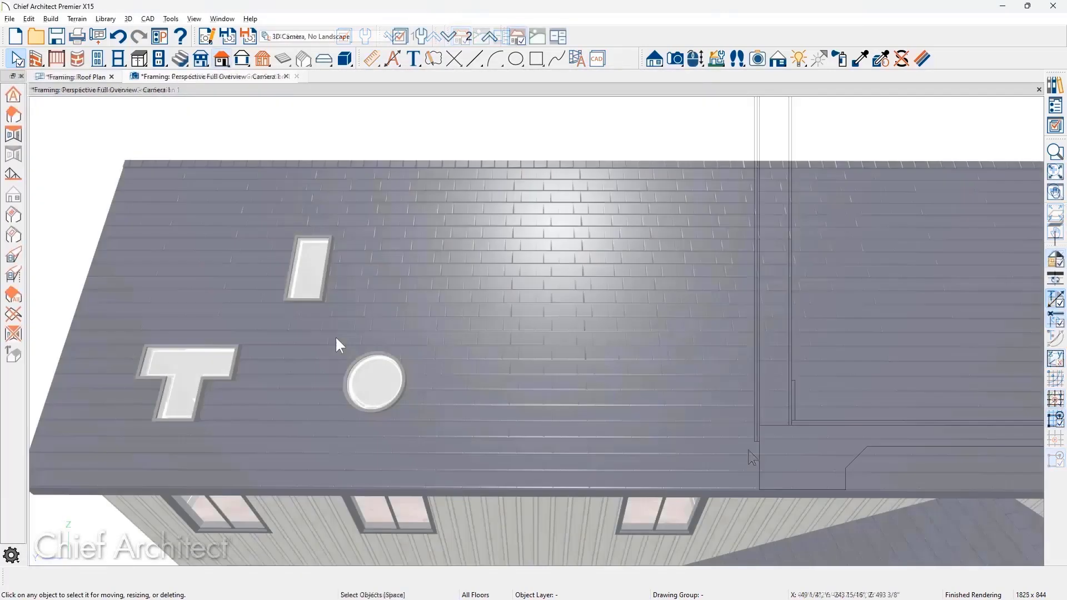
# Review the rectangular skylight's specification, keeping its shape as Rectangle.
pyautogui.doubleClick(326, 295)
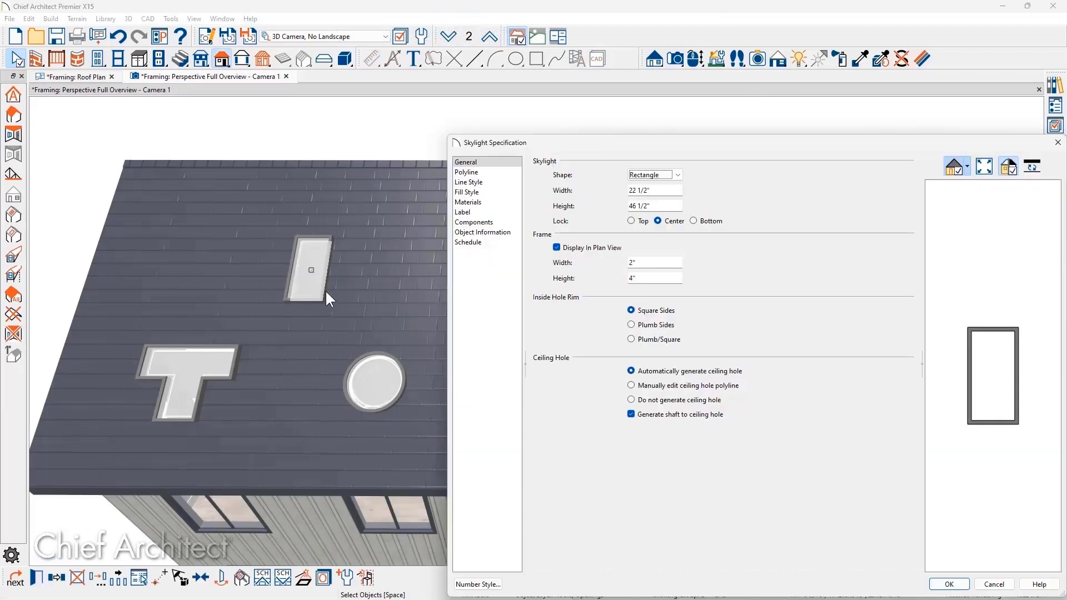
pyautogui.click(680, 176)
pyautogui.click(680, 176)
pyautogui.press('Return')
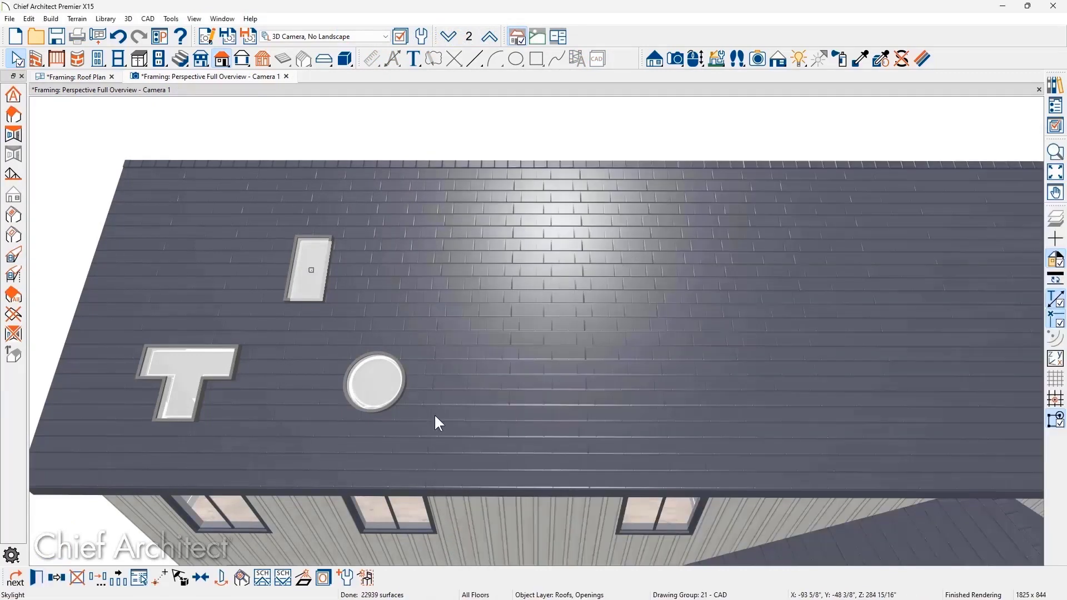
# In Skylight Detail, change the outline's left edge into an outward arc.
pyautogui.click(243, 576)
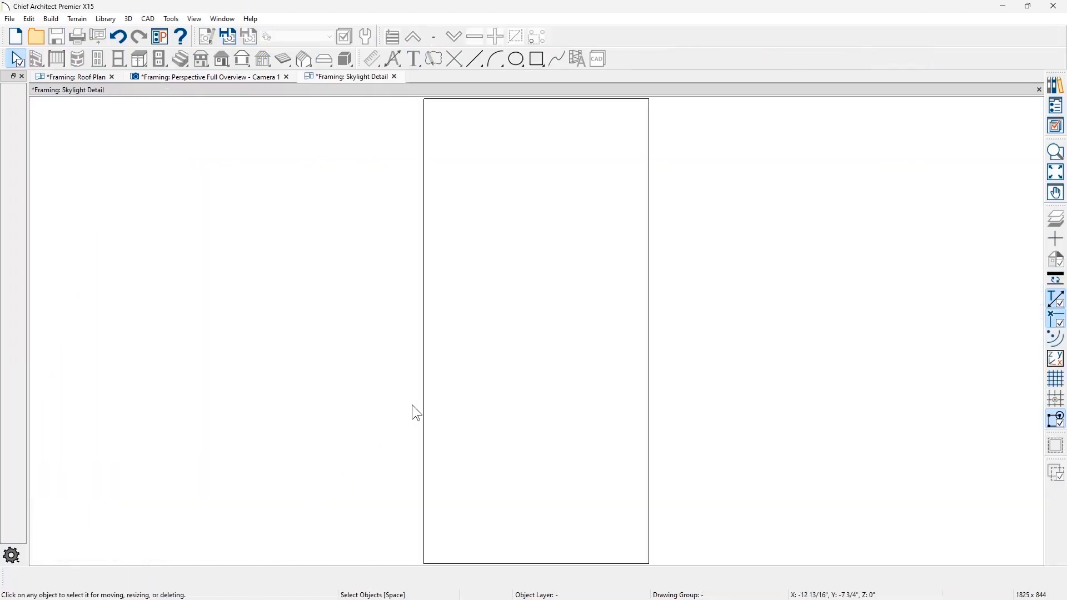
pyautogui.click(424, 398)
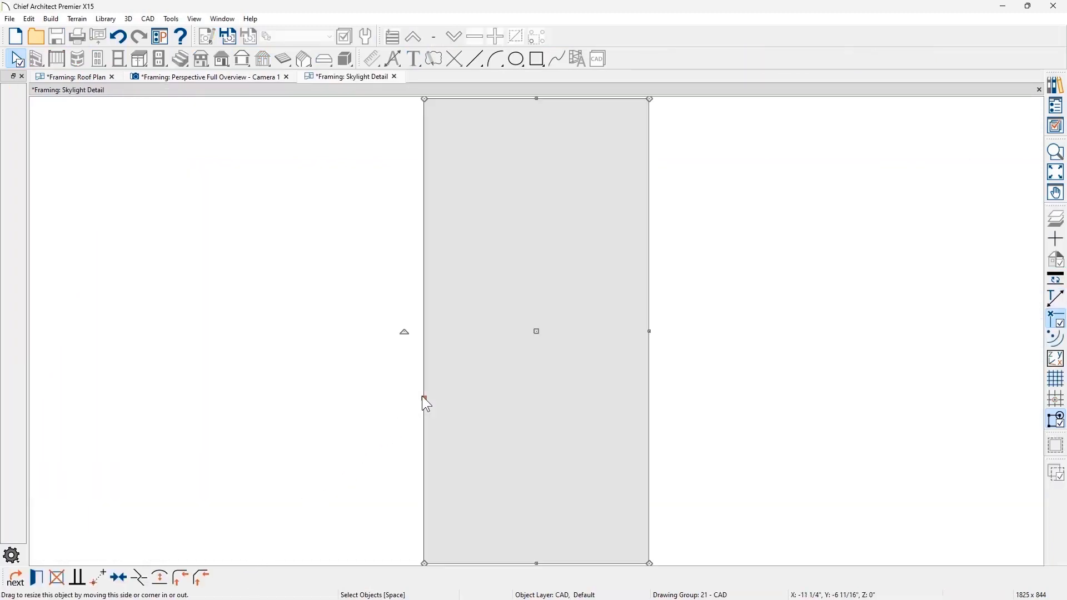
pyautogui.click(161, 578)
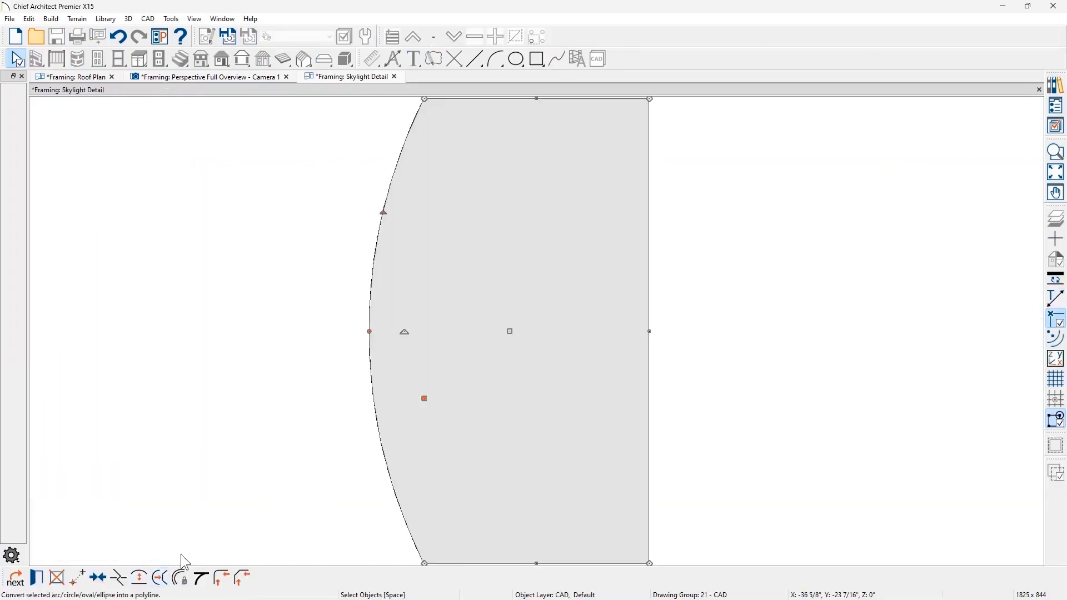
pyautogui.click(394, 77)
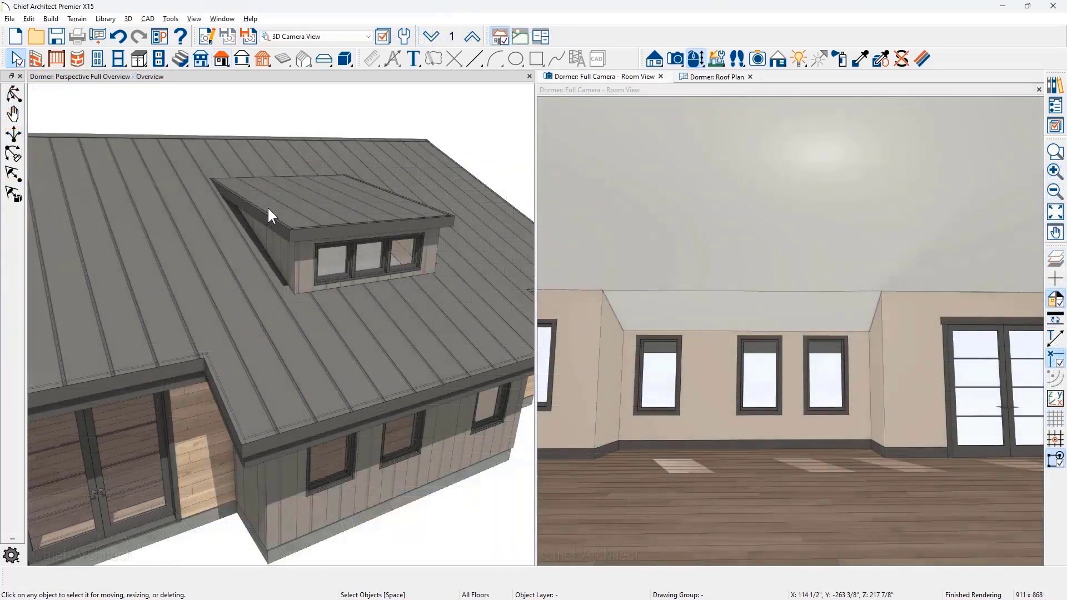
# Enable Create Shaft To Room Below in the dormer's specification.
pyautogui.click(269, 212)
pyautogui.doubleClick(269, 210)
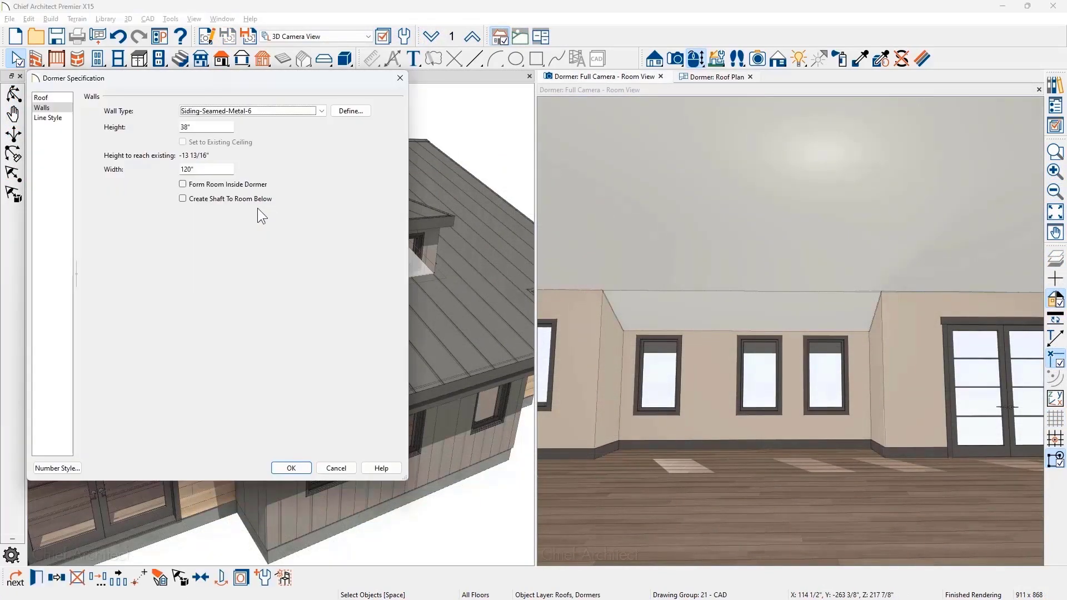
pyautogui.click(199, 202)
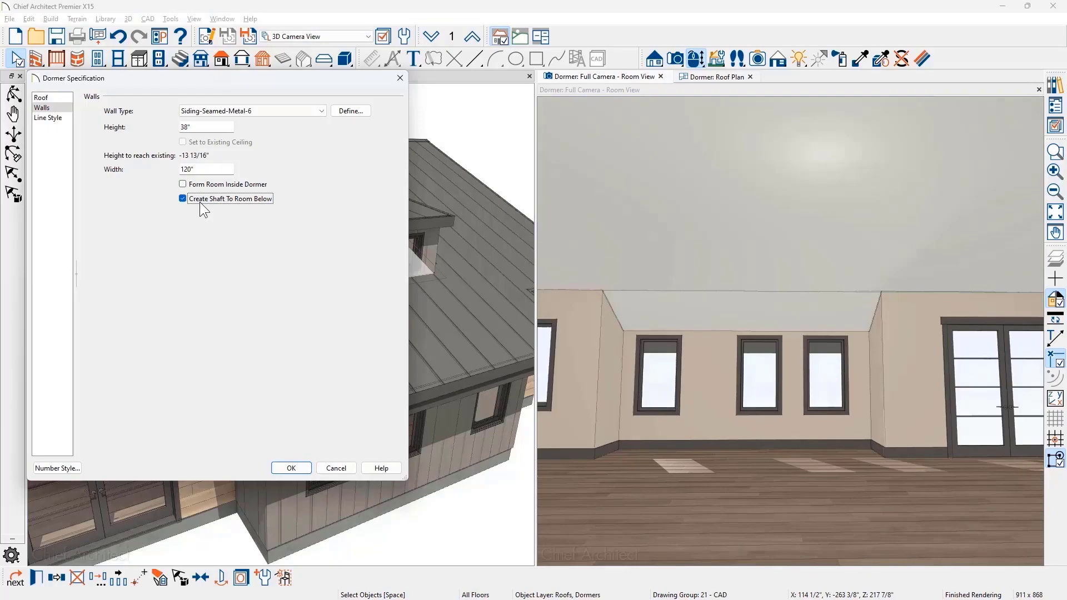
pyautogui.press('Return')
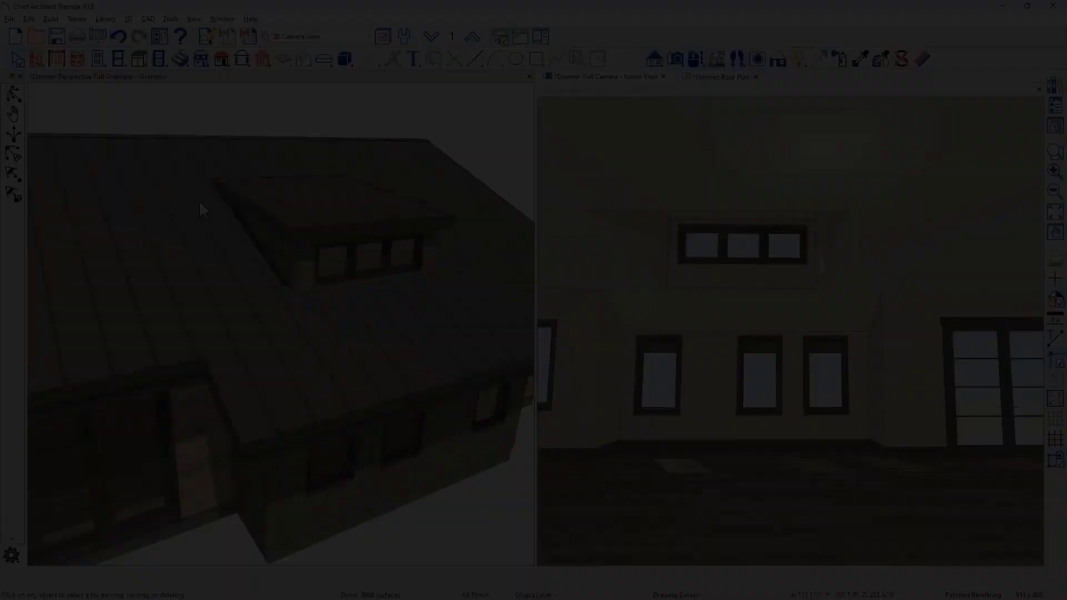